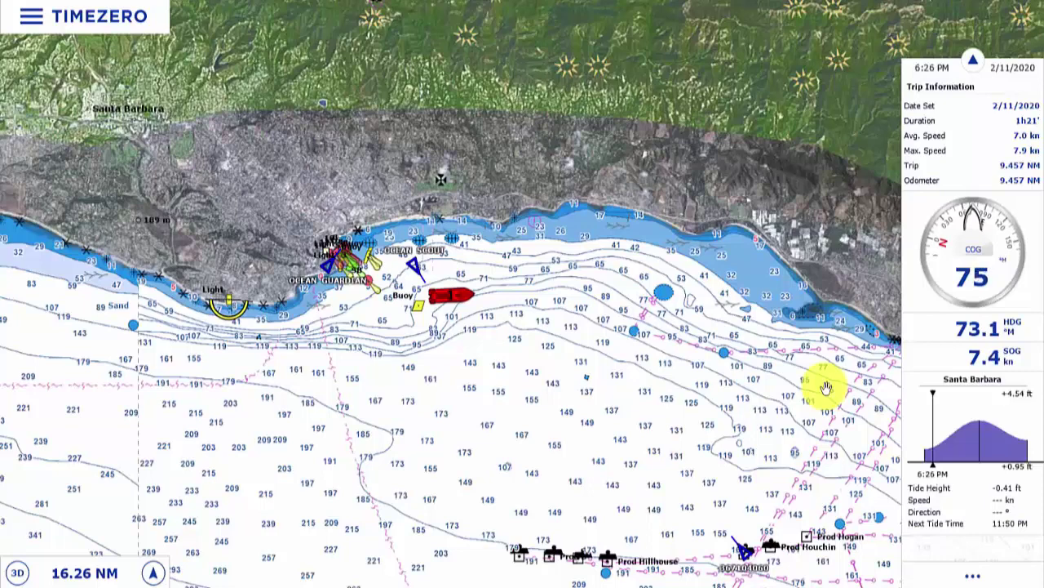
# - Hide the right data sidebar, then bring it back
pyautogui.moveTo(822, 385)
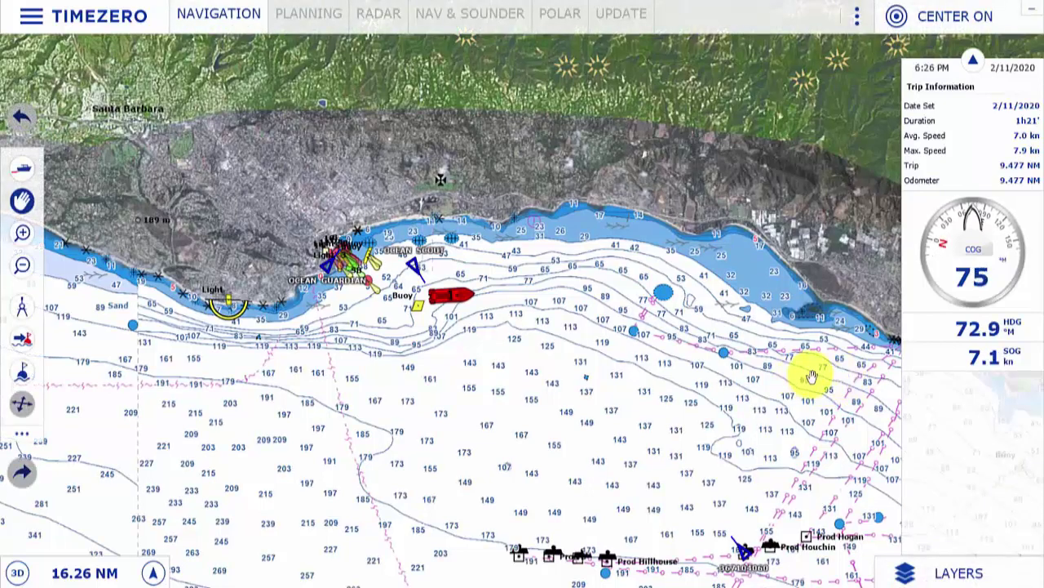
pyautogui.click(975, 63)
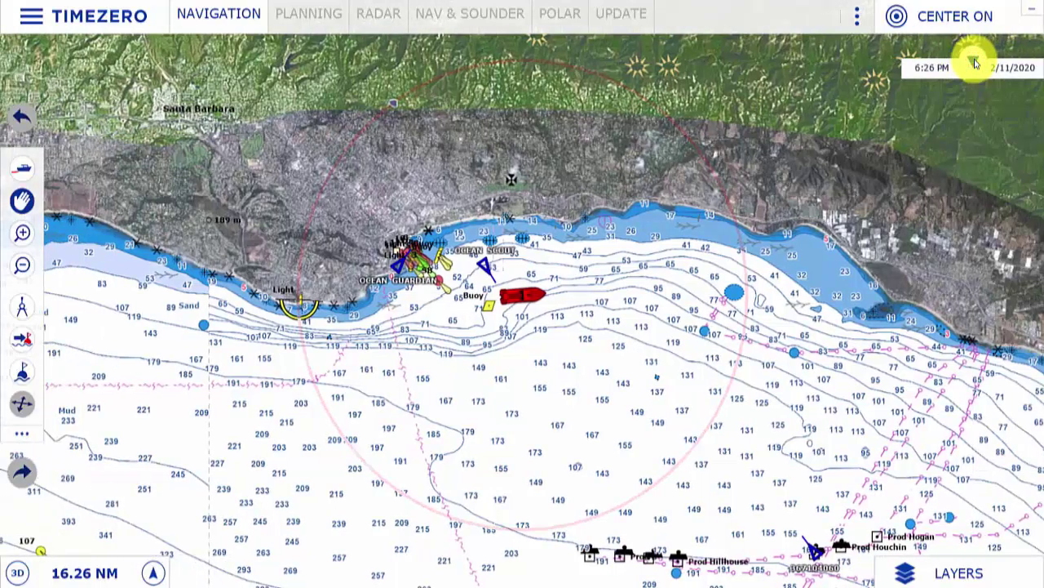
pyautogui.click(975, 63)
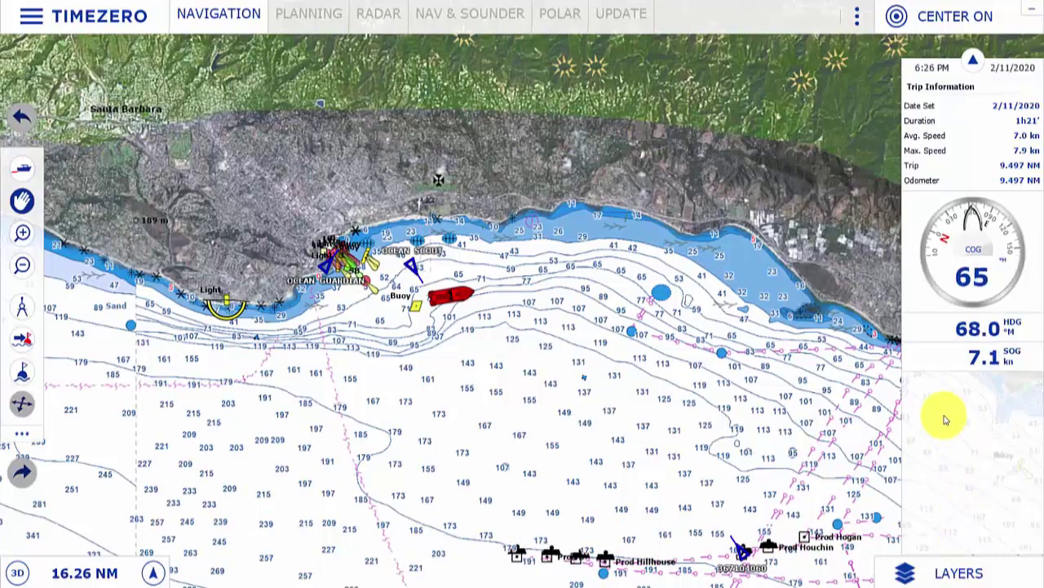
# - Choose Add Navdata from the sidebar's context menu and bring up the Add to NavData sidebar gallery
pyautogui.rightClick(945, 420)
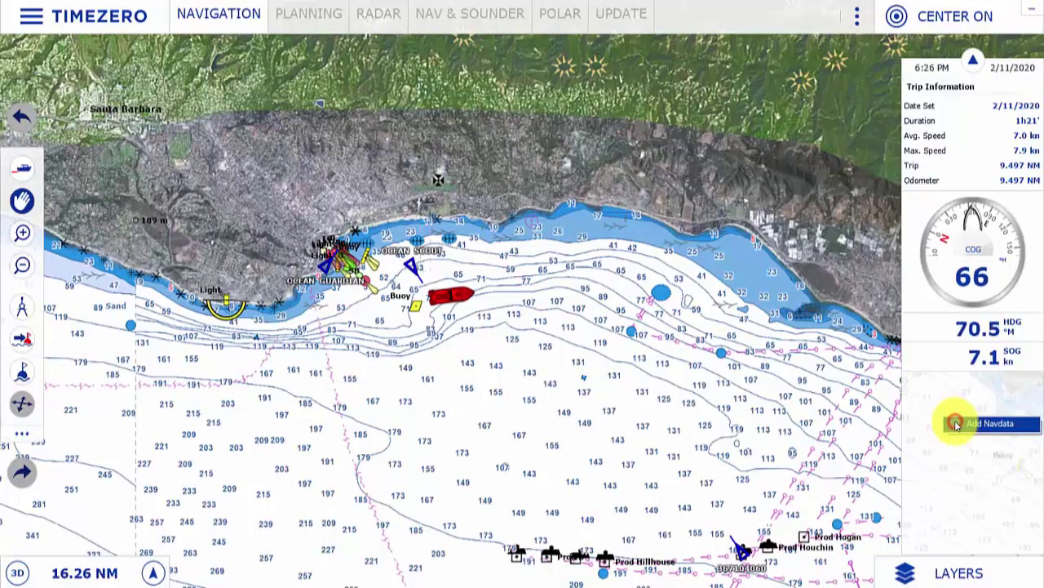
pyautogui.click(957, 423)
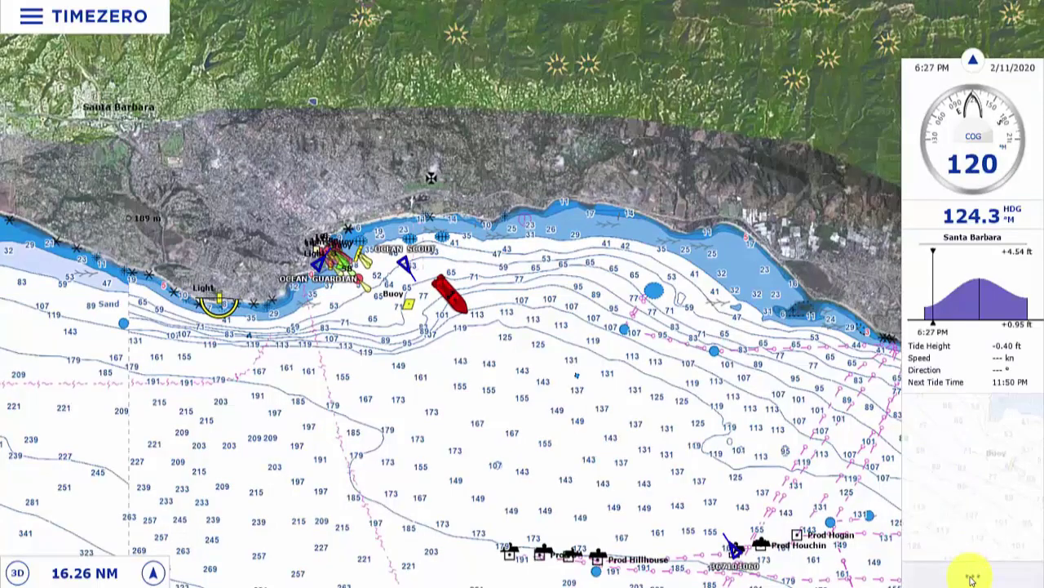
pyautogui.click(970, 577)
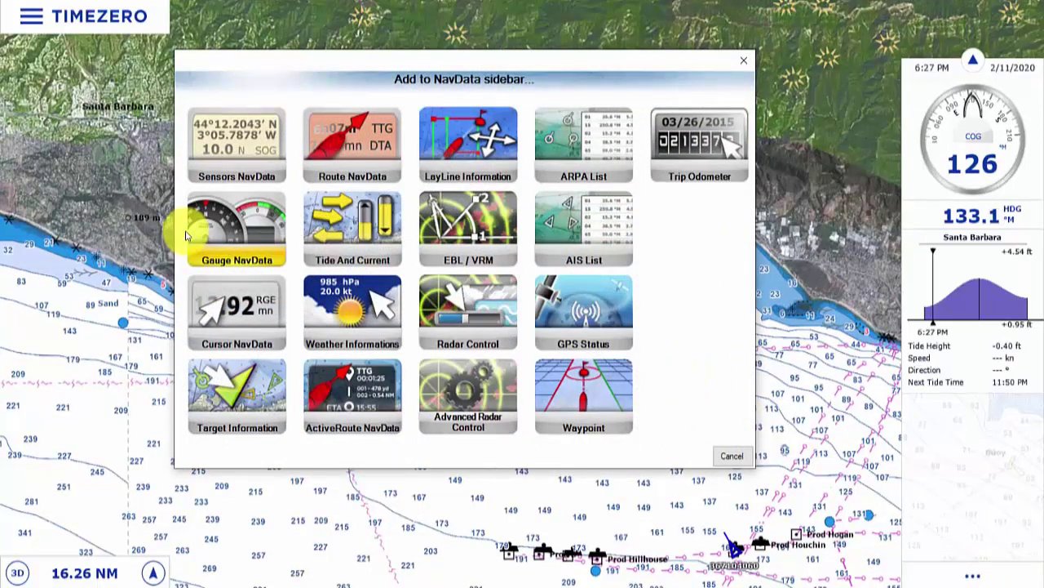
# - Add the SOG - Speed Over Ground readout from Sensors NavData
pyautogui.click(227, 151)
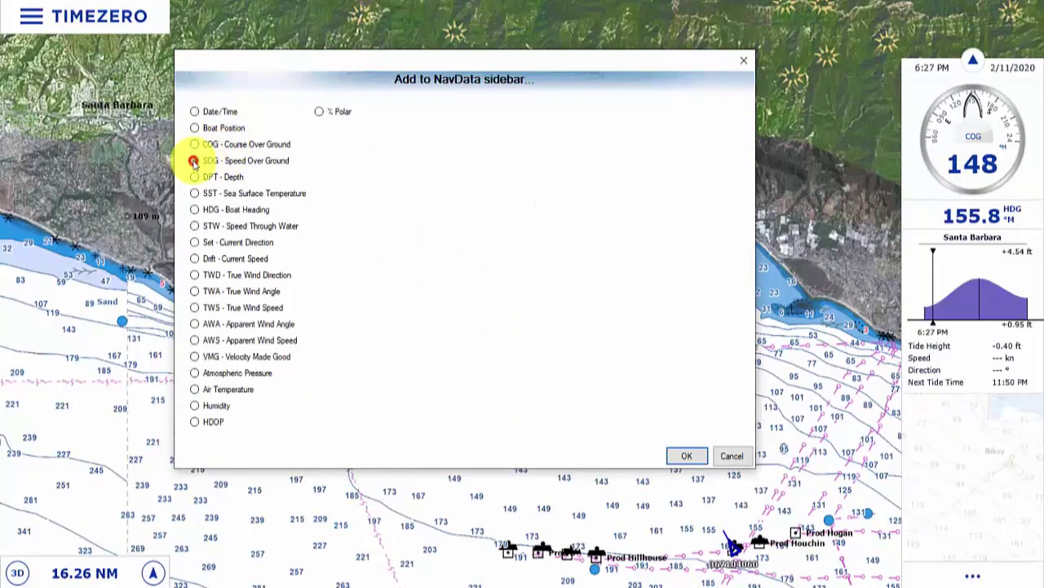
pyautogui.click(194, 161)
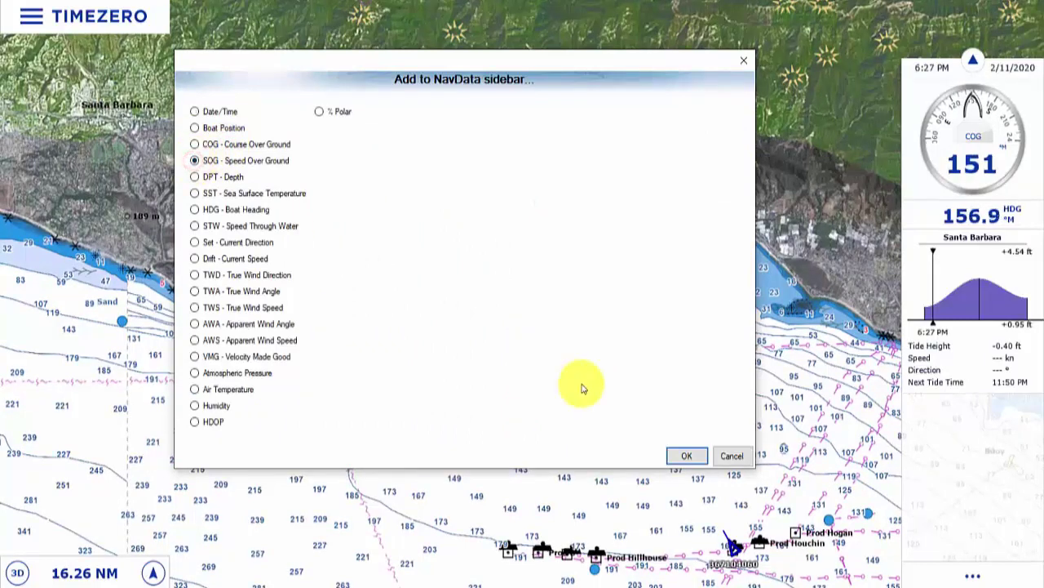
pyautogui.click(683, 457)
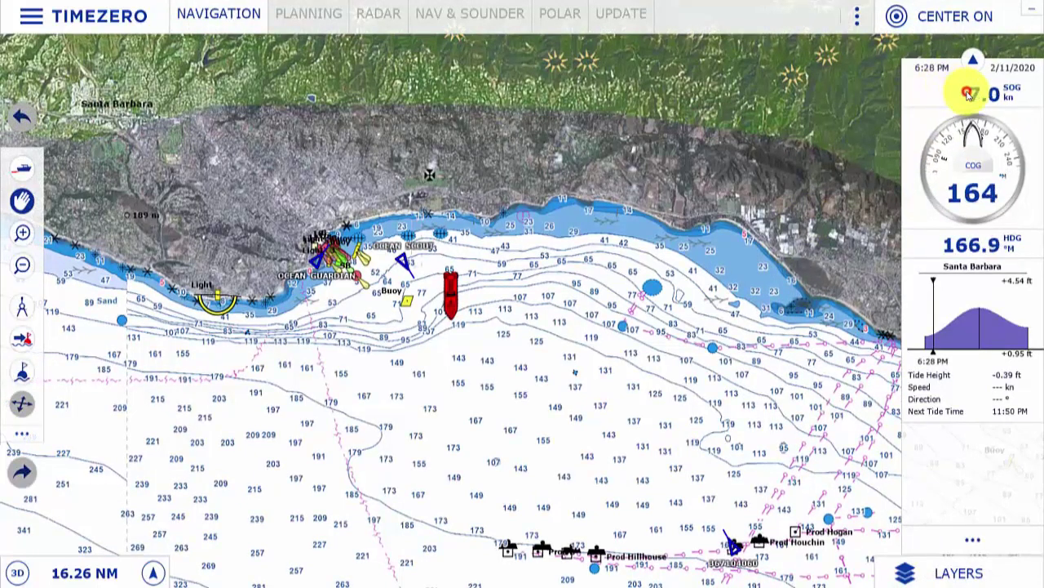
# - Drag the SOG readout below the COG gauge, above heading, and reopen the Add to NavData gallery
pyautogui.moveTo(971, 135); pyautogui.dragTo(973, 220)
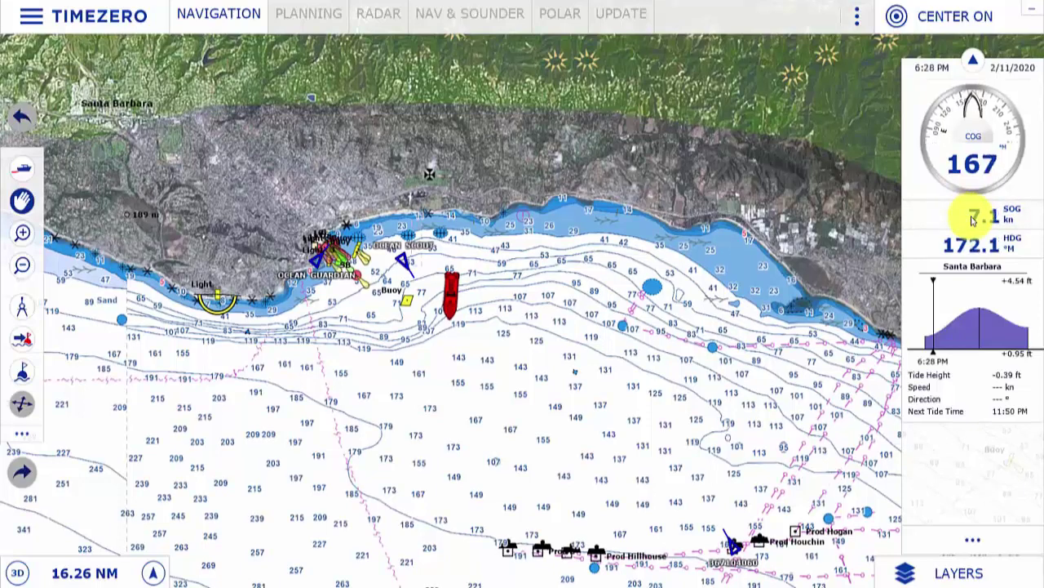
pyautogui.moveTo(973, 218); pyautogui.dragTo(972, 219)
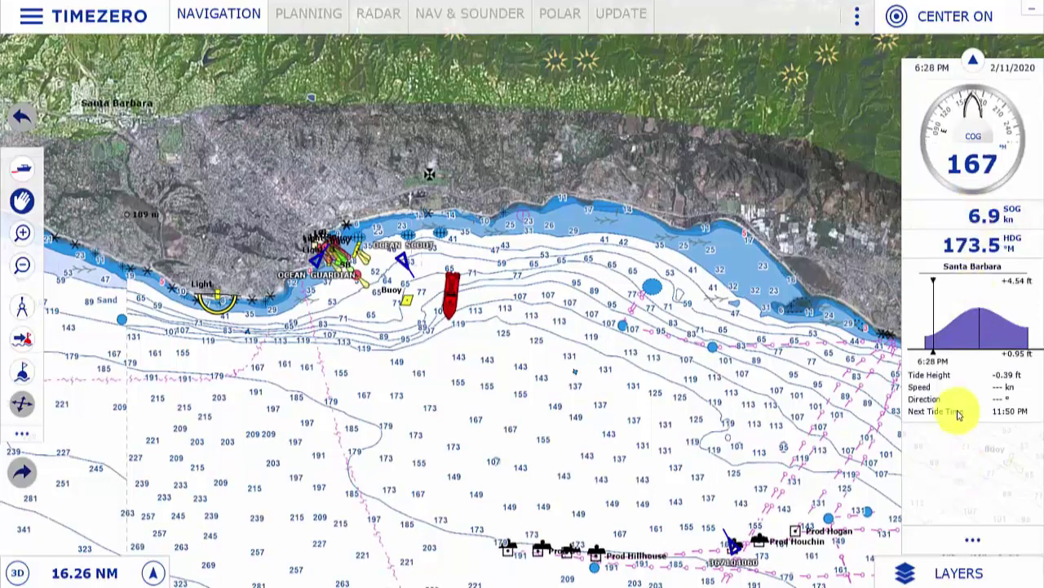
pyautogui.click(971, 61)
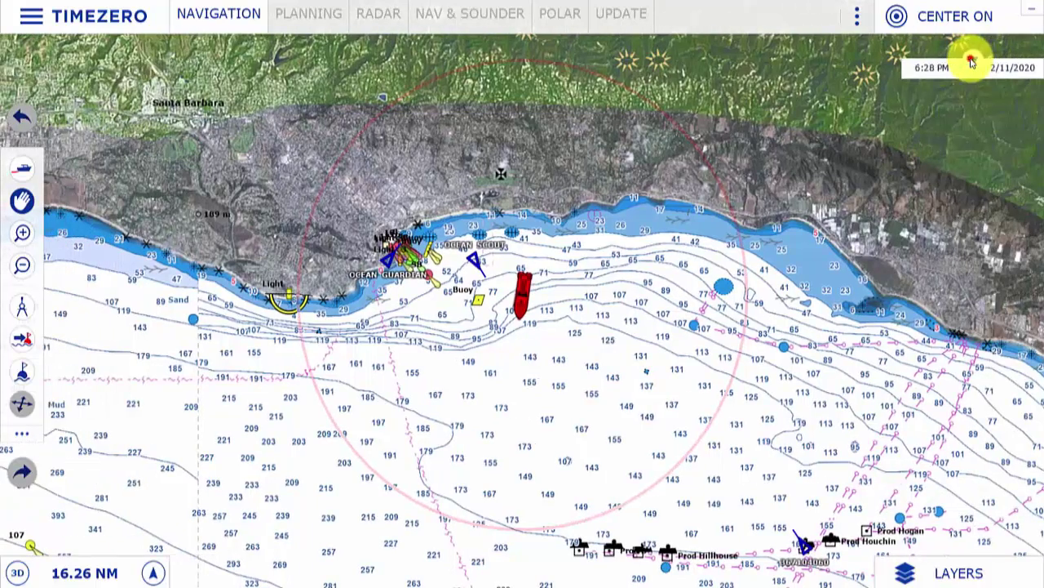
pyautogui.click(972, 58)
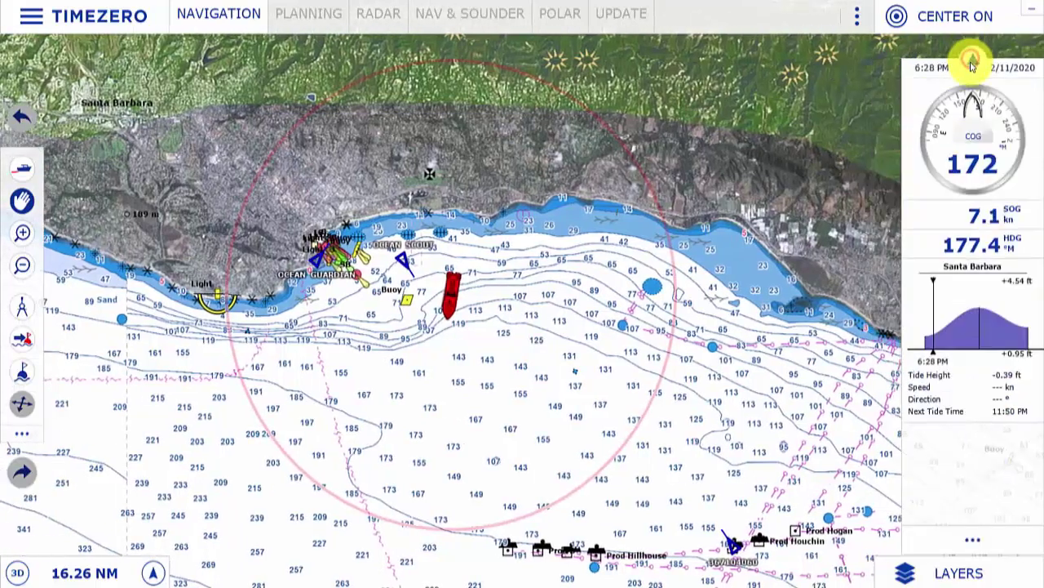
pyautogui.click(971, 452)
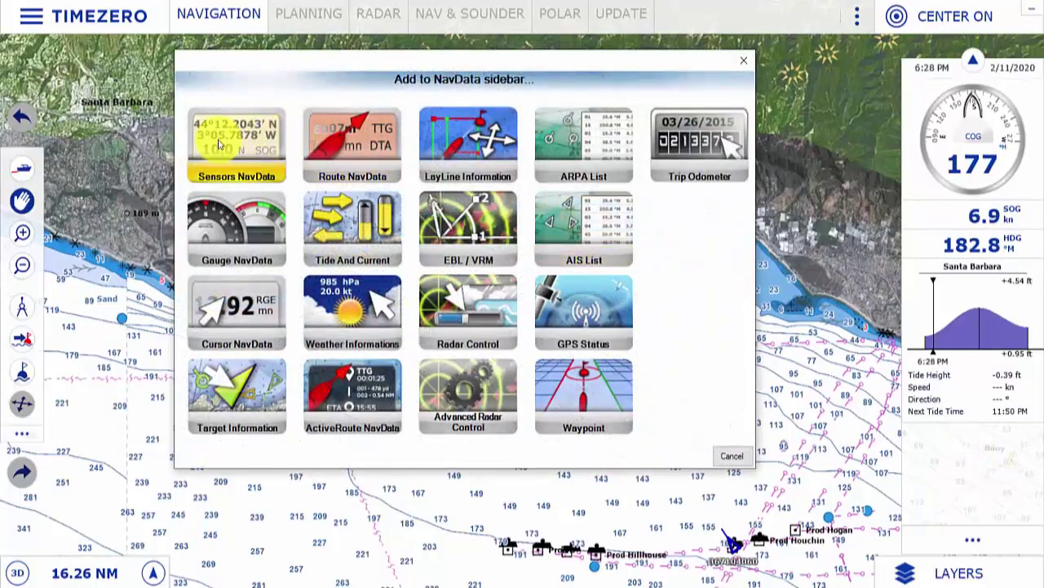
# - Add a DPT - Depth readout from Sensors NavData and drag it into the bottom bar
pyautogui.click(219, 144)
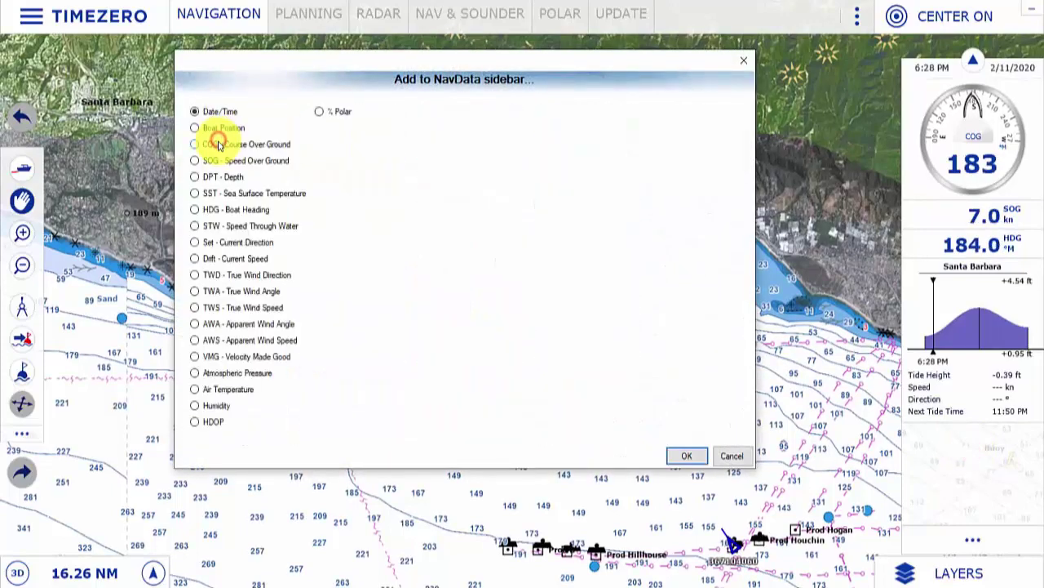
pyautogui.click(193, 177)
pyautogui.click(684, 454)
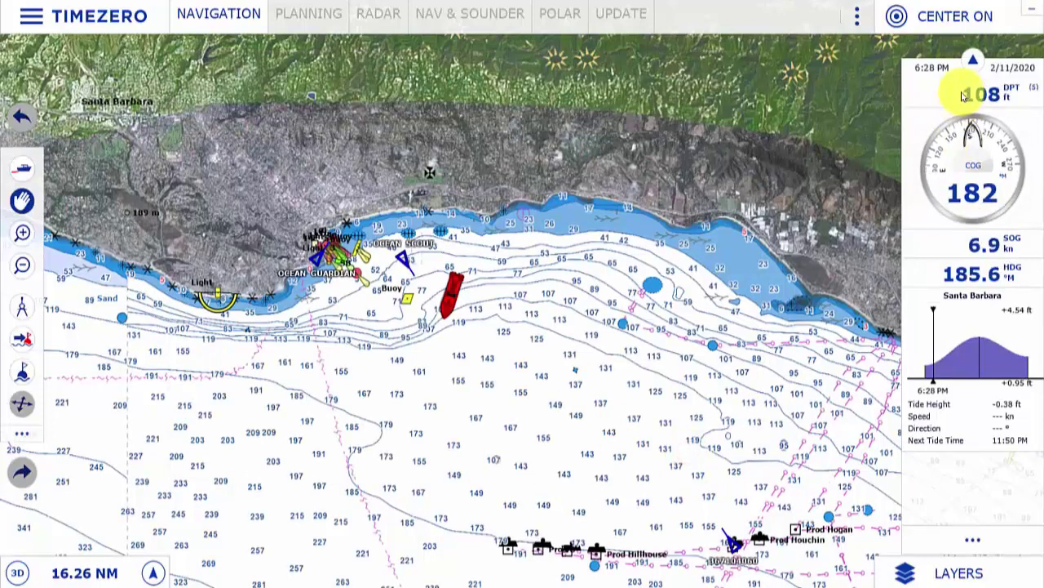
pyautogui.moveTo(939, 101); pyautogui.dragTo(240, 576)
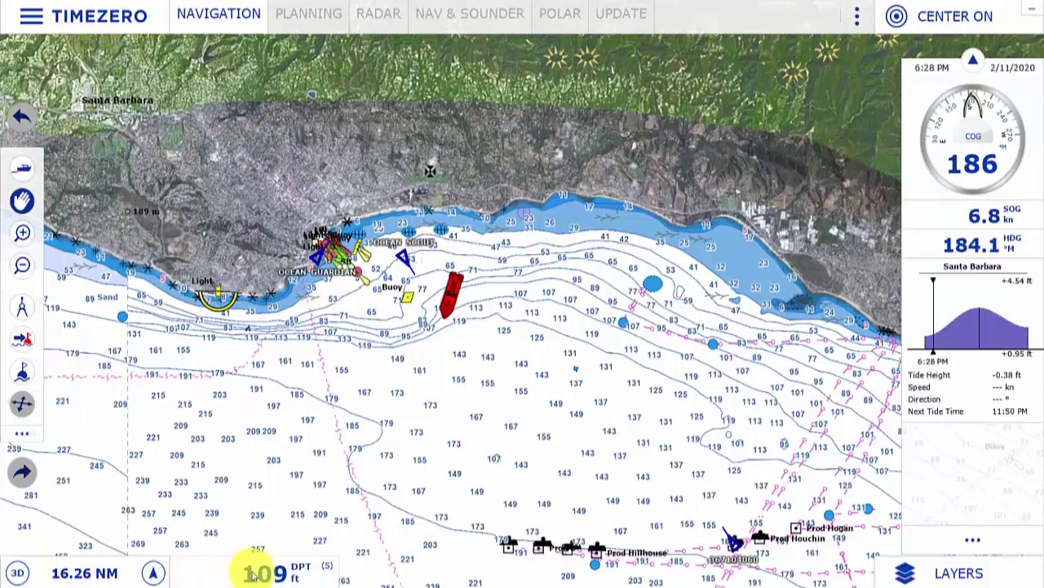
# - Apply Increase Size twice to the DPT depth readout
pyautogui.rightClick(254, 576)
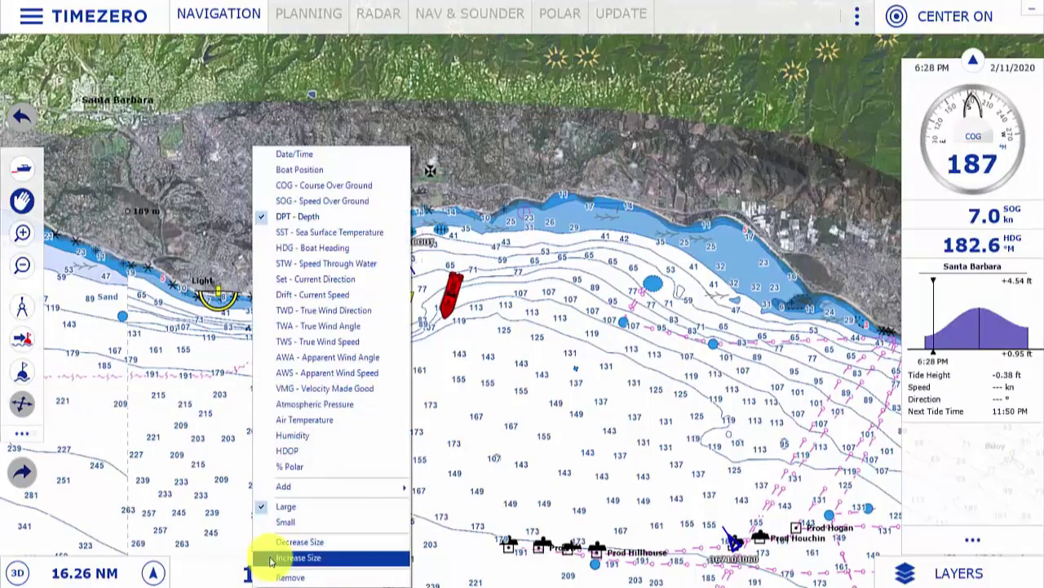
pyautogui.click(272, 561)
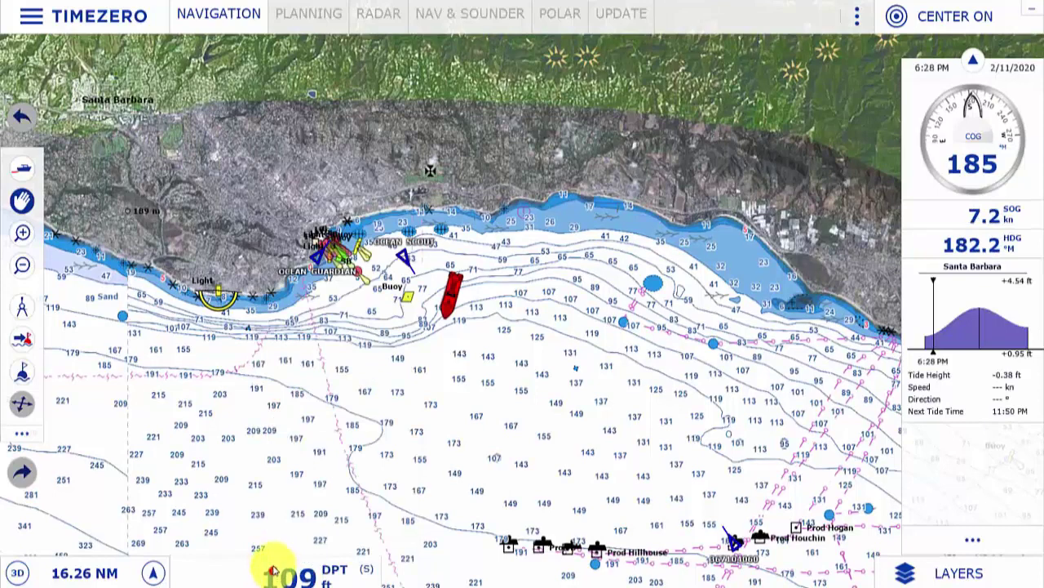
pyautogui.rightClick(275, 566)
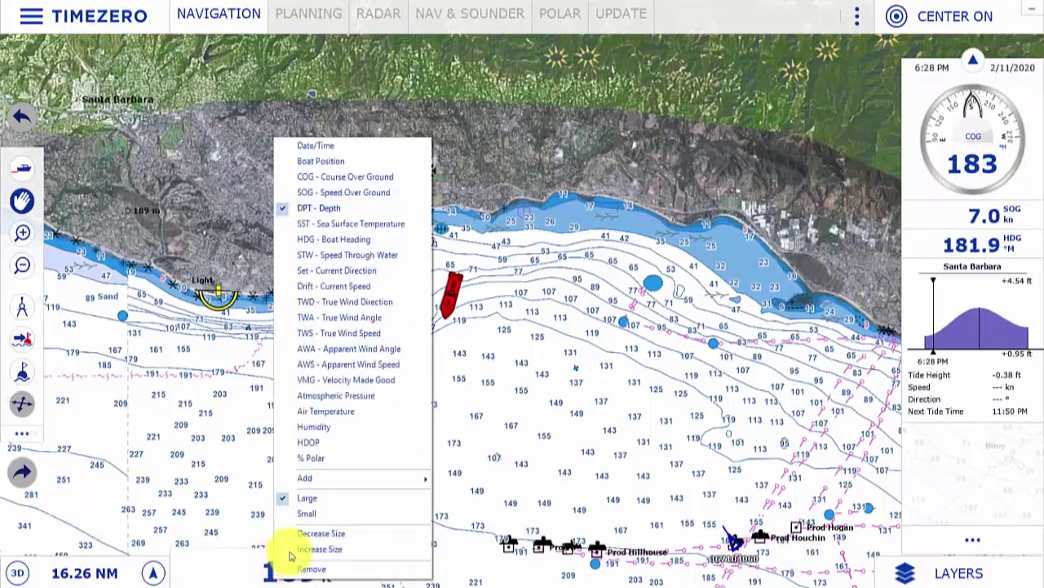
pyautogui.click(289, 554)
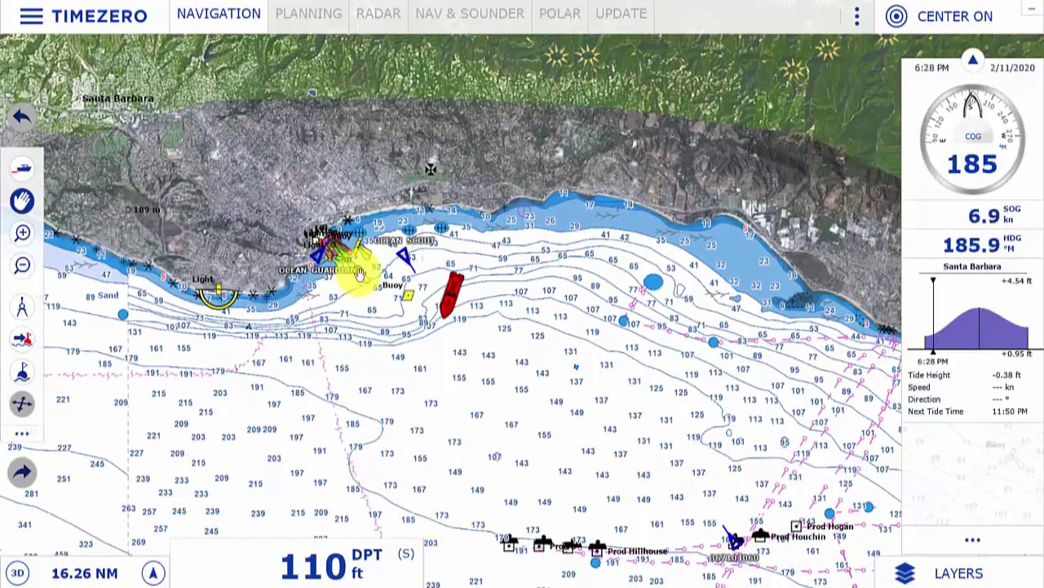
# - Switch to the Planning workspace and then back to Navigation
pyautogui.click(310, 16)
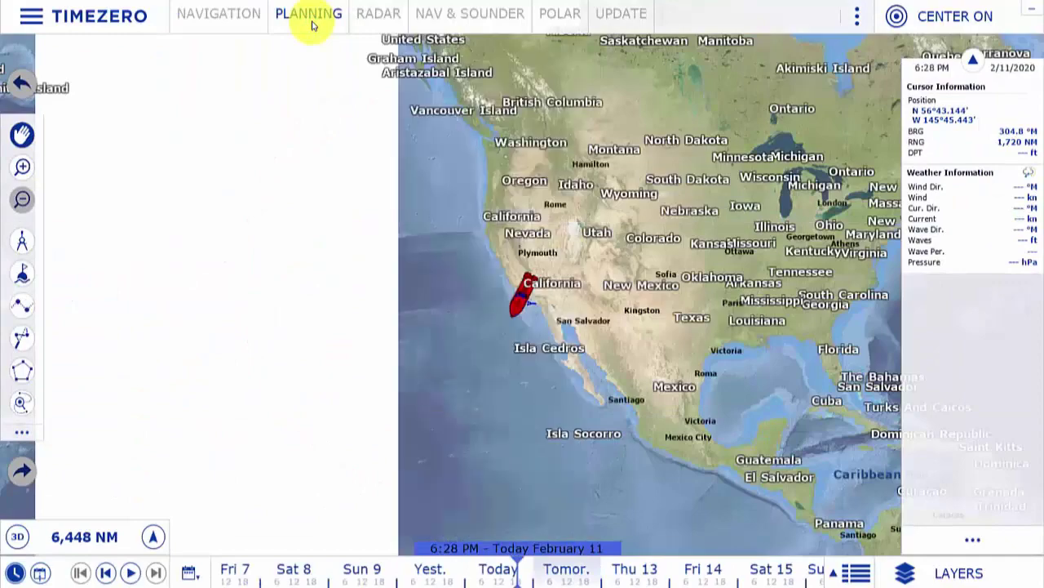
pyautogui.click(230, 18)
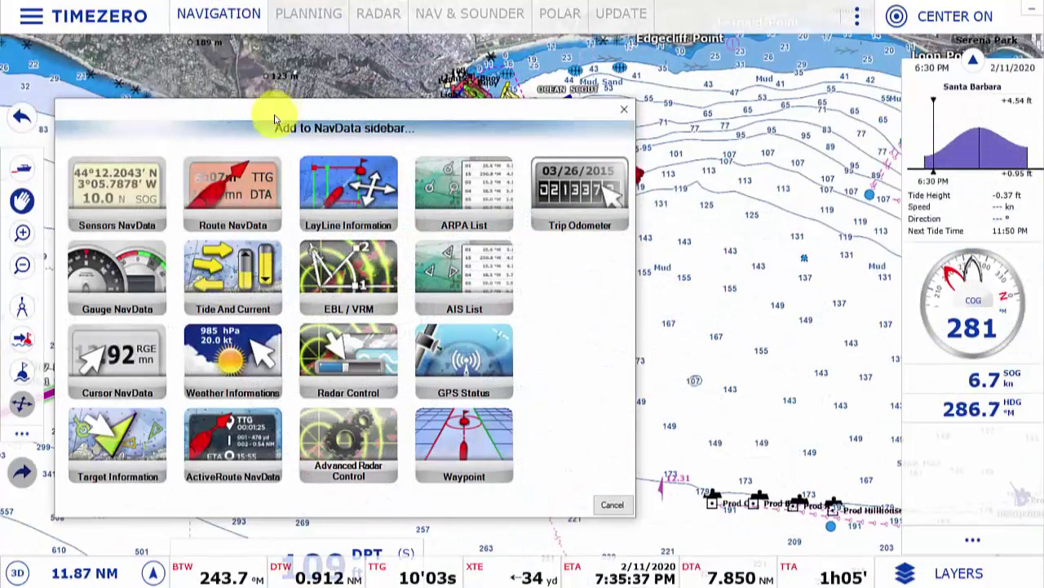
# - Add the ActiveRoute NavData box with TTG, DTW and ETA from the gallery
pyautogui.click(242, 442)
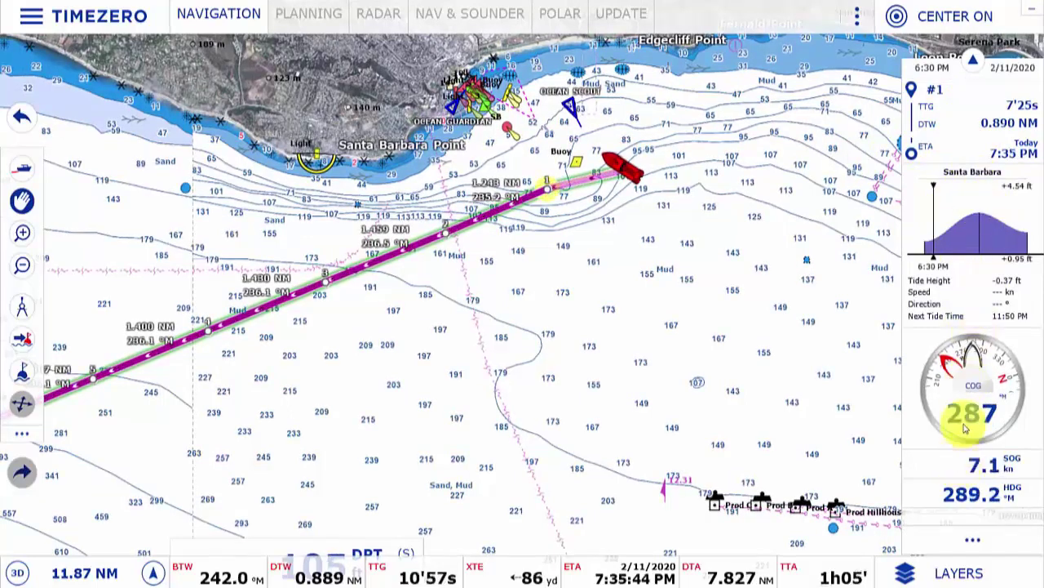
# - Remove the COG gauge from the NavData sidebar using its context menu
pyautogui.rightClick(961, 395)
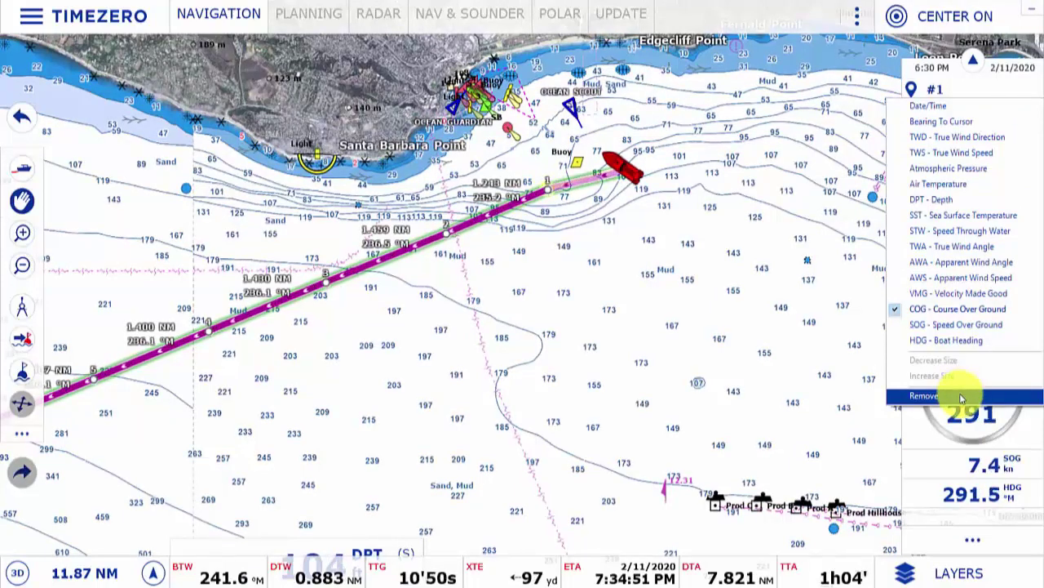
pyautogui.click(962, 395)
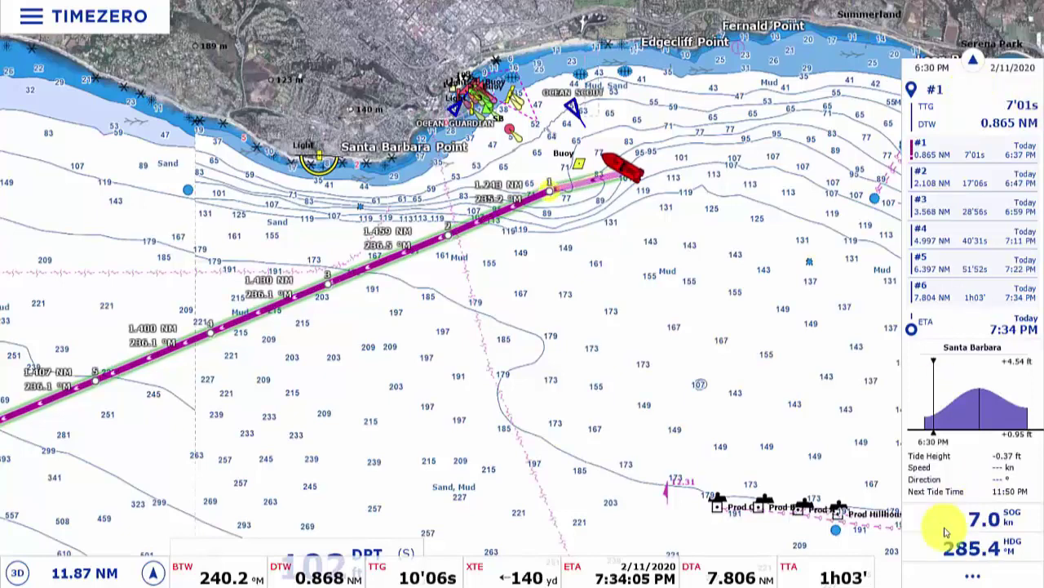
# - Add an AIS List to the sidebar and set it to 10, then 5 targets
pyautogui.click(975, 574)
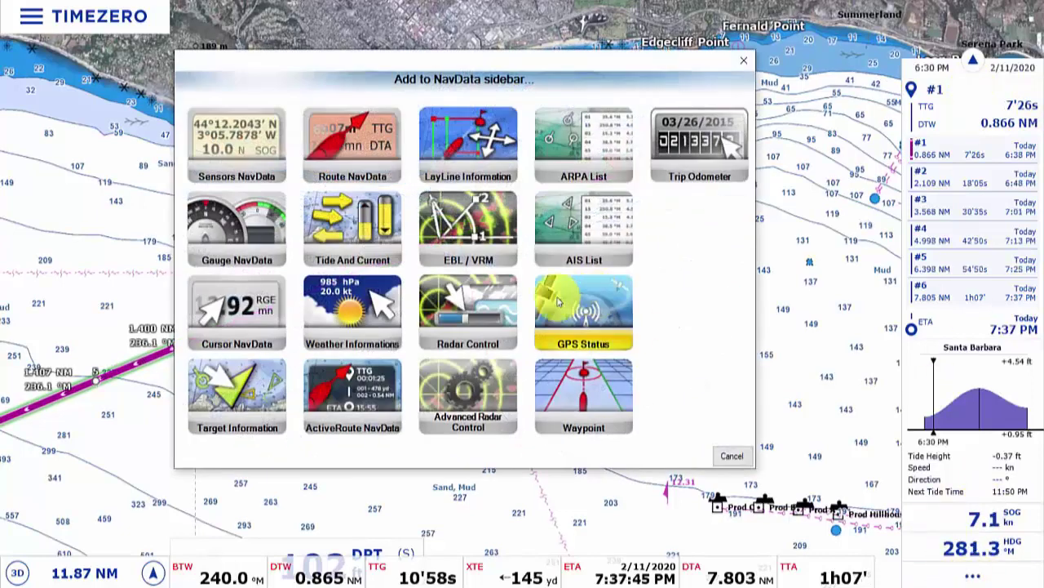
pyautogui.click(574, 221)
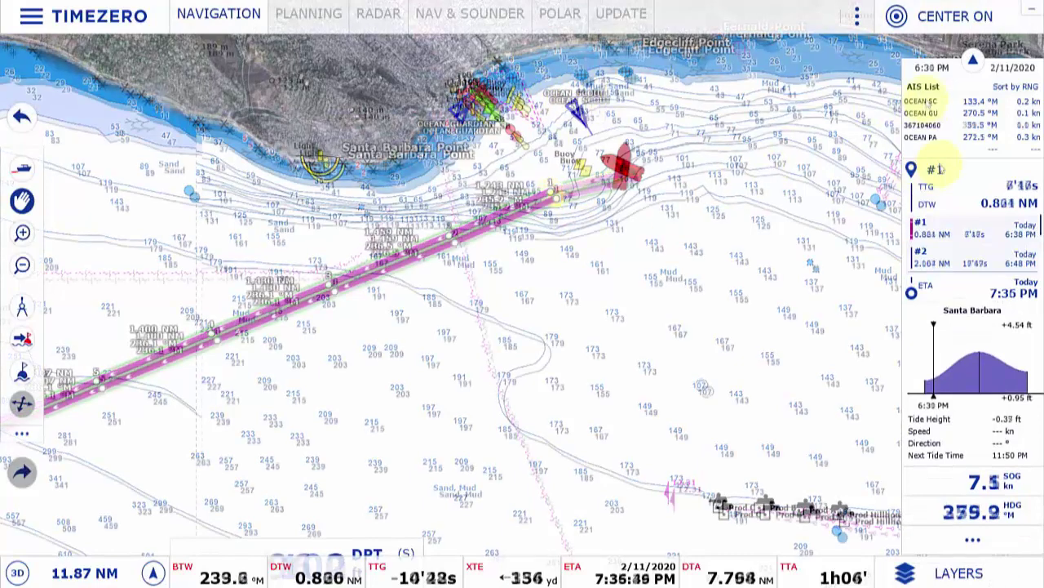
pyautogui.rightClick(967, 125)
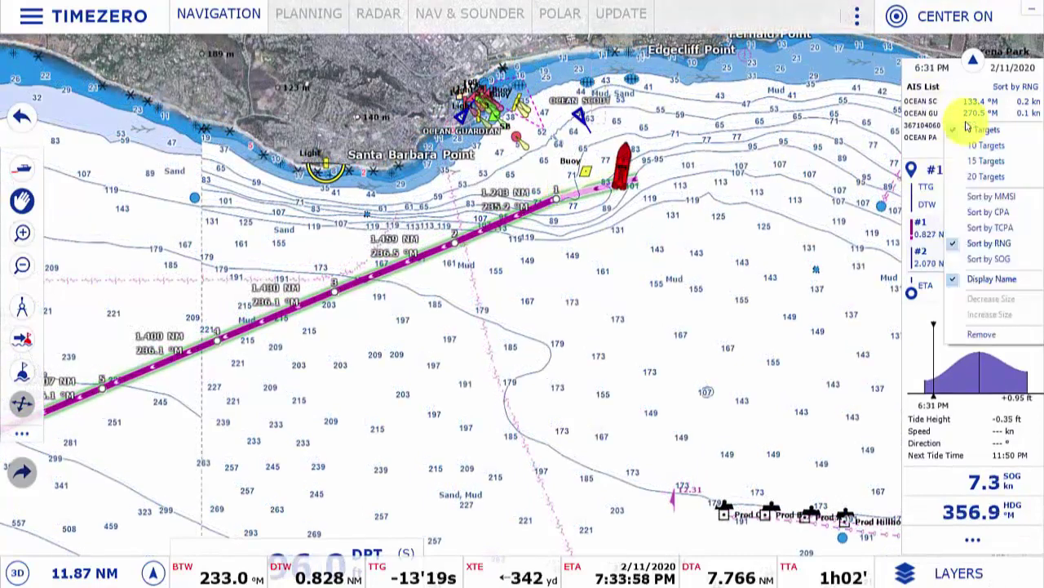
pyautogui.click(968, 147)
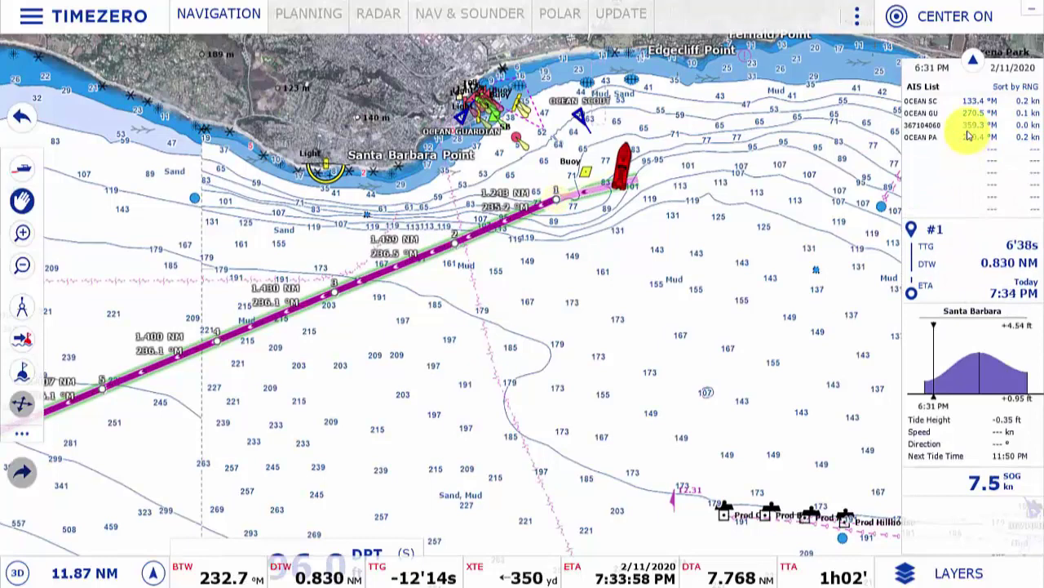
pyautogui.rightClick(969, 141)
pyautogui.click(969, 142)
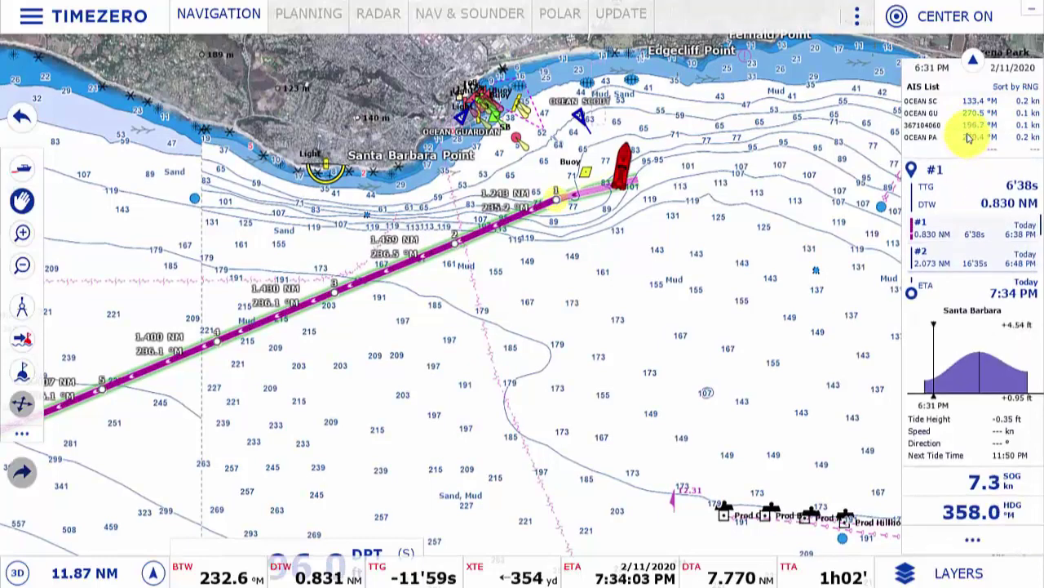
# - Remove the AIS List and reopen the NavData box gallery
pyautogui.rightClick(970, 147)
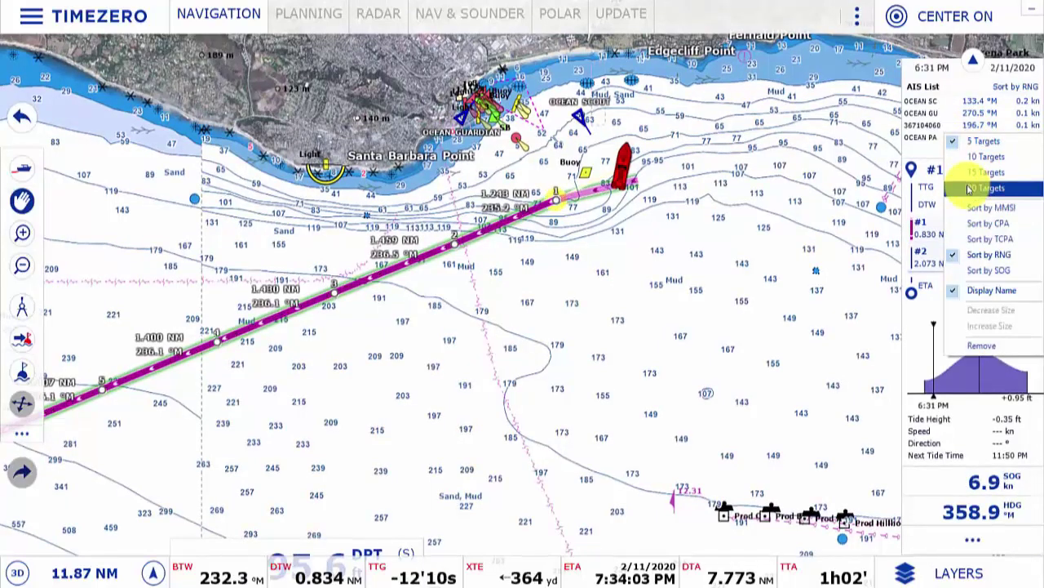
pyautogui.click(971, 291)
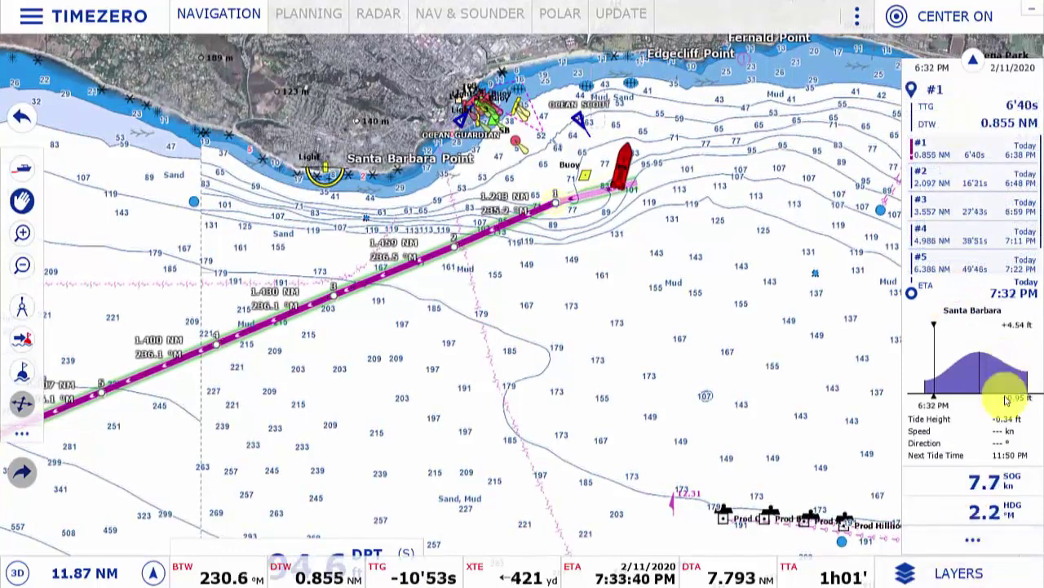
pyautogui.click(976, 542)
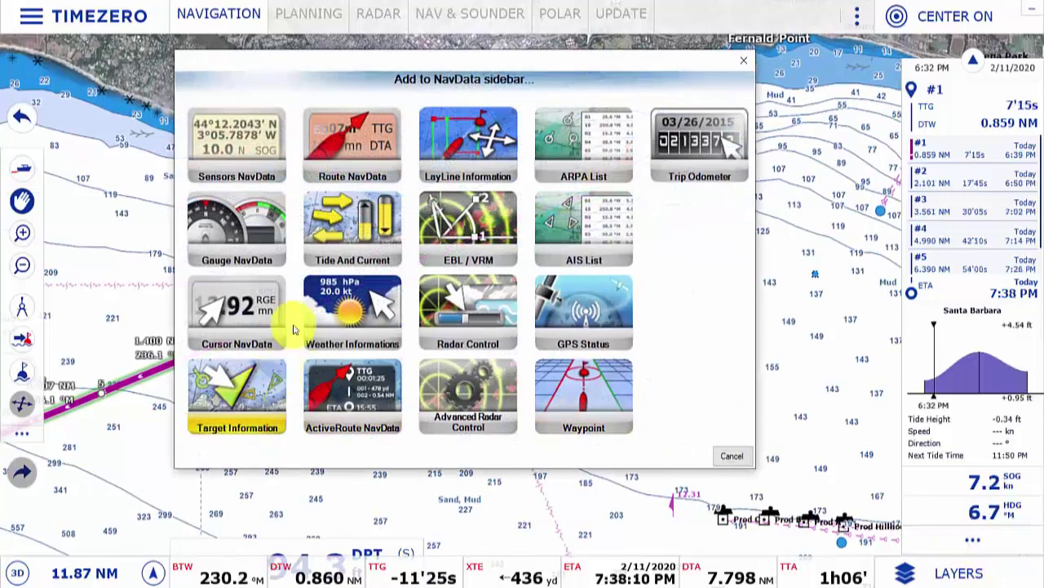
# - Add a BTW - Bearing To Waypoint box from Route NavData and remove the waypoint #1 route box
pyautogui.click(339, 172)
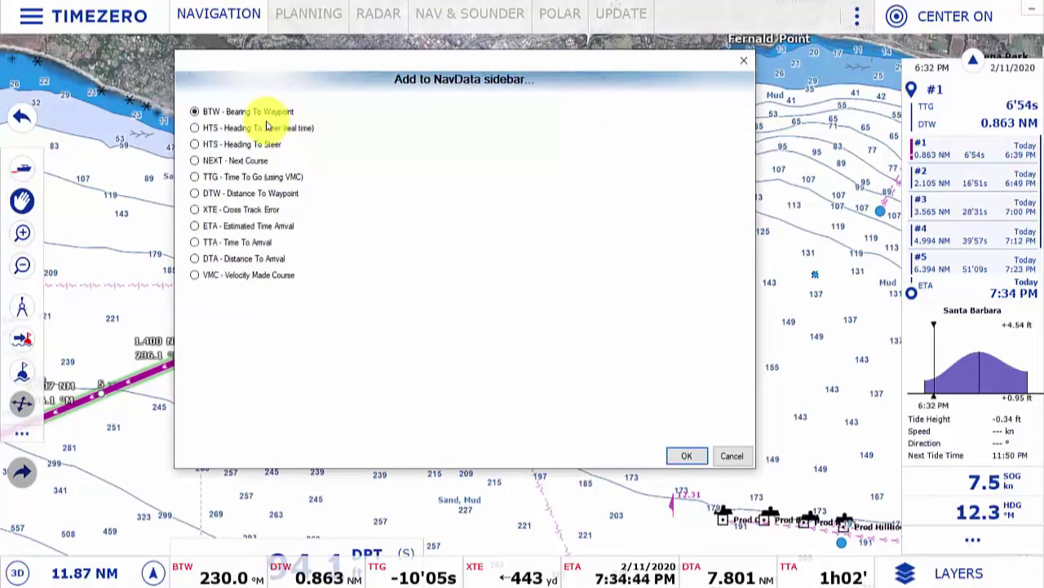
pyautogui.click(685, 456)
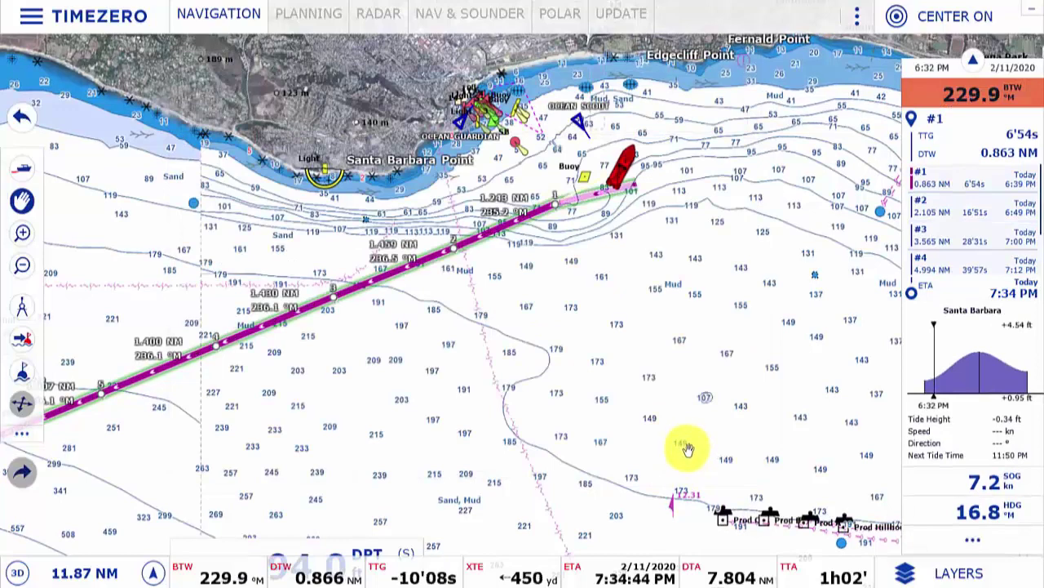
pyautogui.rightClick(979, 206)
pyautogui.click(940, 412)
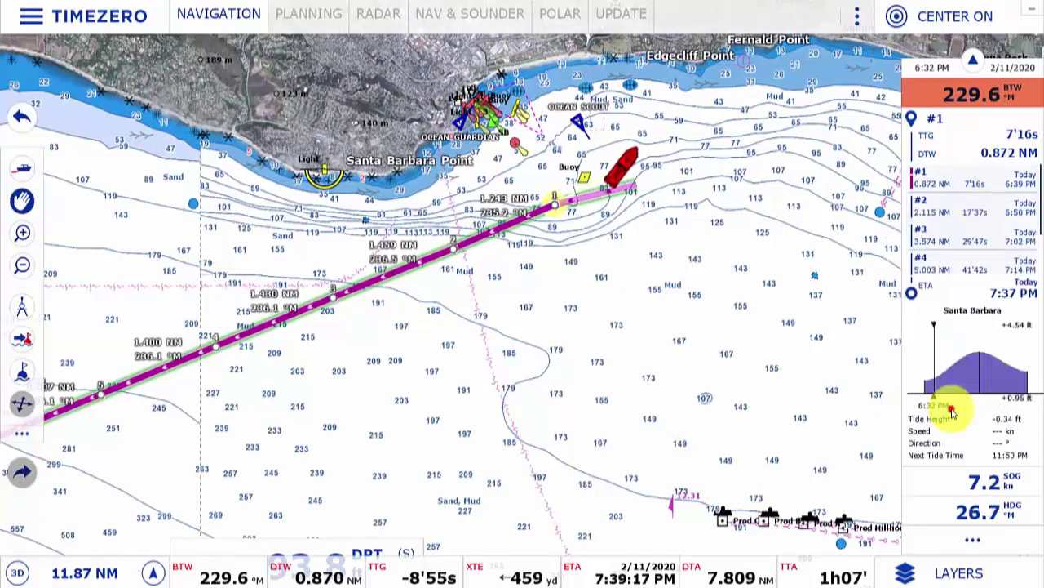
# - Add ETA to the orange BTW route box and COG to the lower HDG box
pyautogui.rightClick(953, 98)
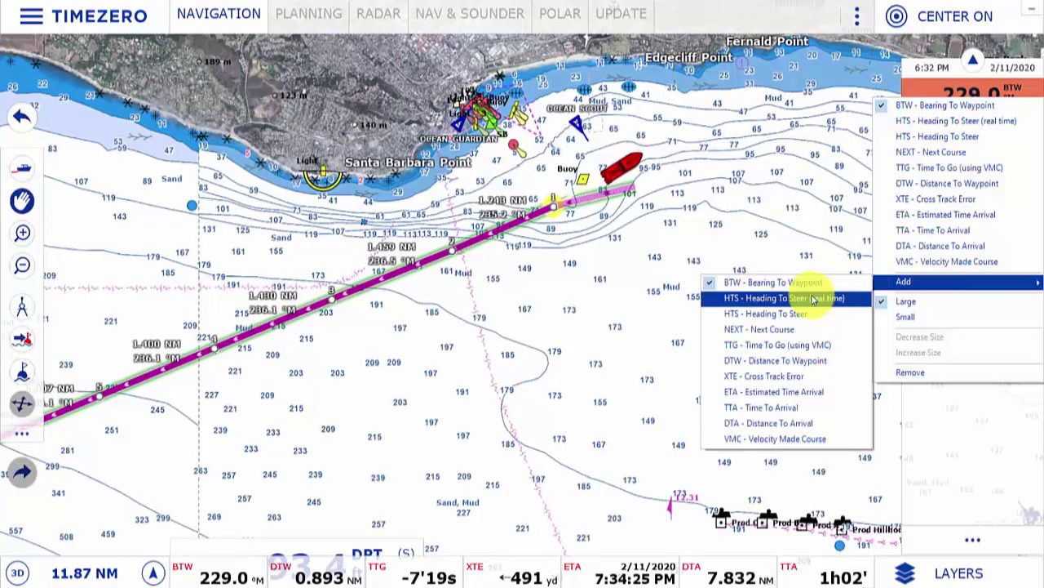
pyautogui.click(806, 392)
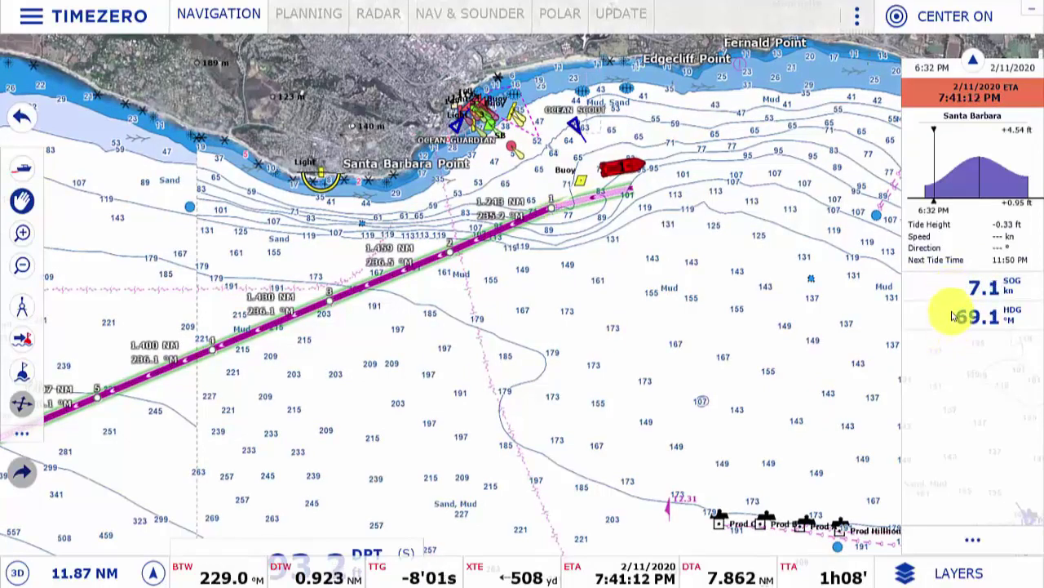
pyautogui.rightClick(952, 316)
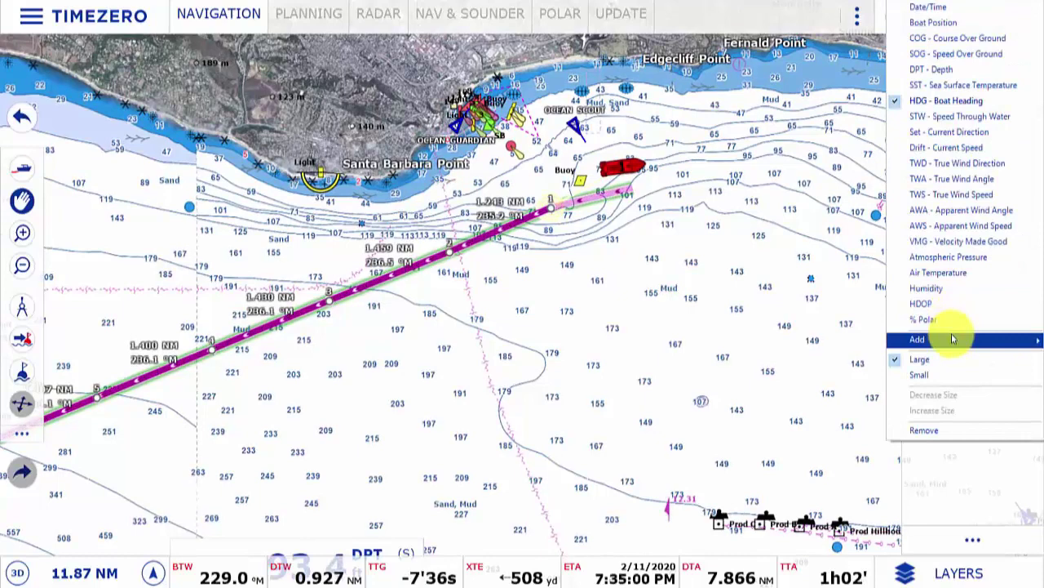
pyautogui.moveTo(944, 338)
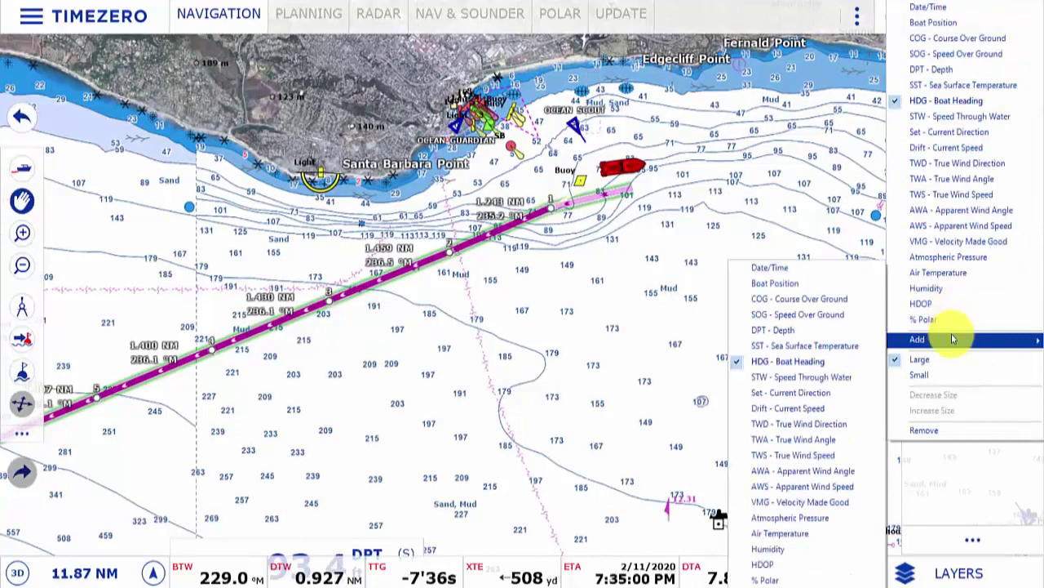
pyautogui.click(845, 298)
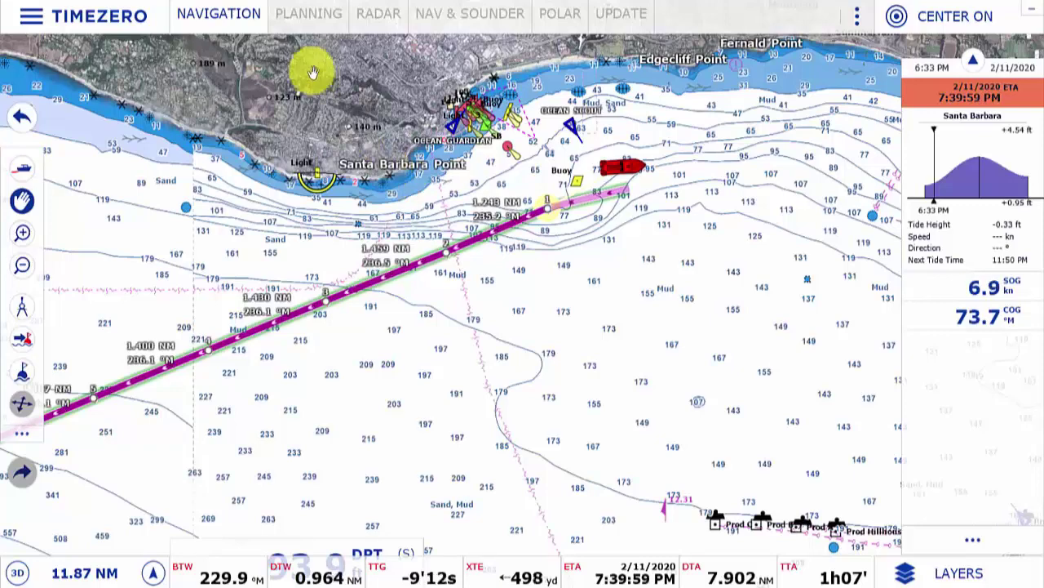
# - Switch to the PLANNING tab and bring up the Add Navdata box choices in its sidebar
pyautogui.click(308, 31)
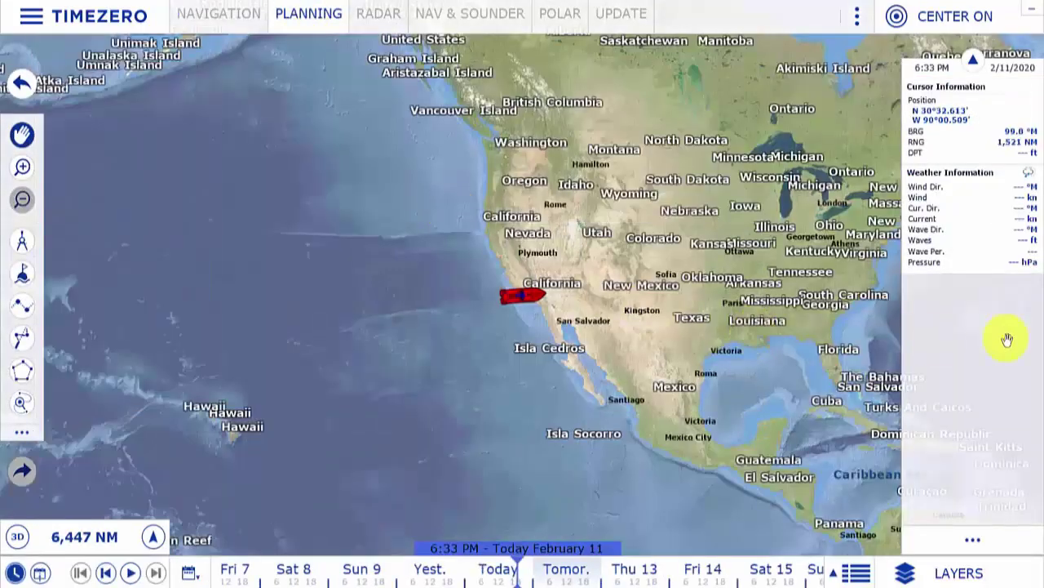
pyautogui.rightClick(964, 320)
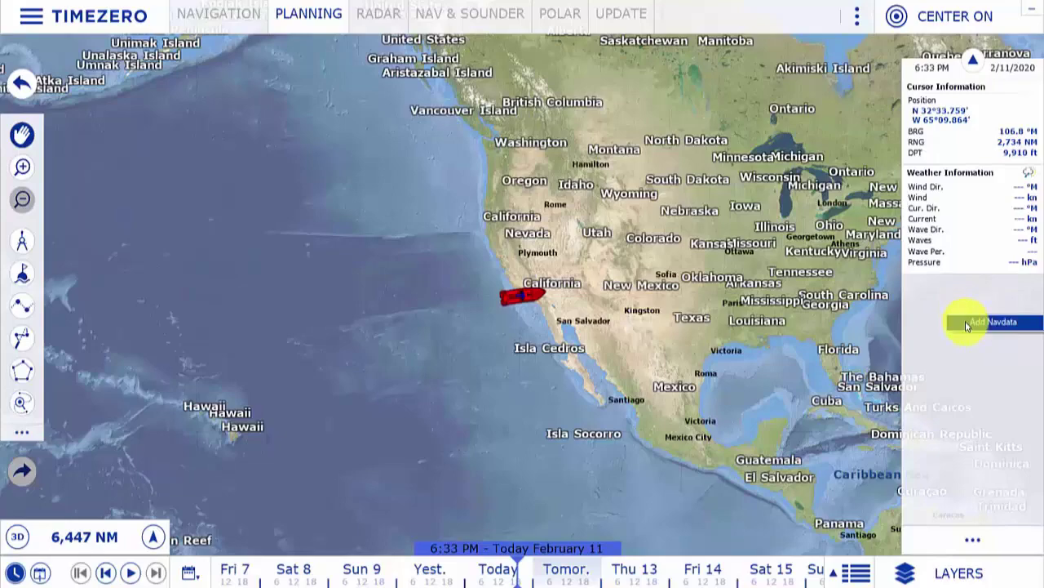
pyautogui.click(971, 322)
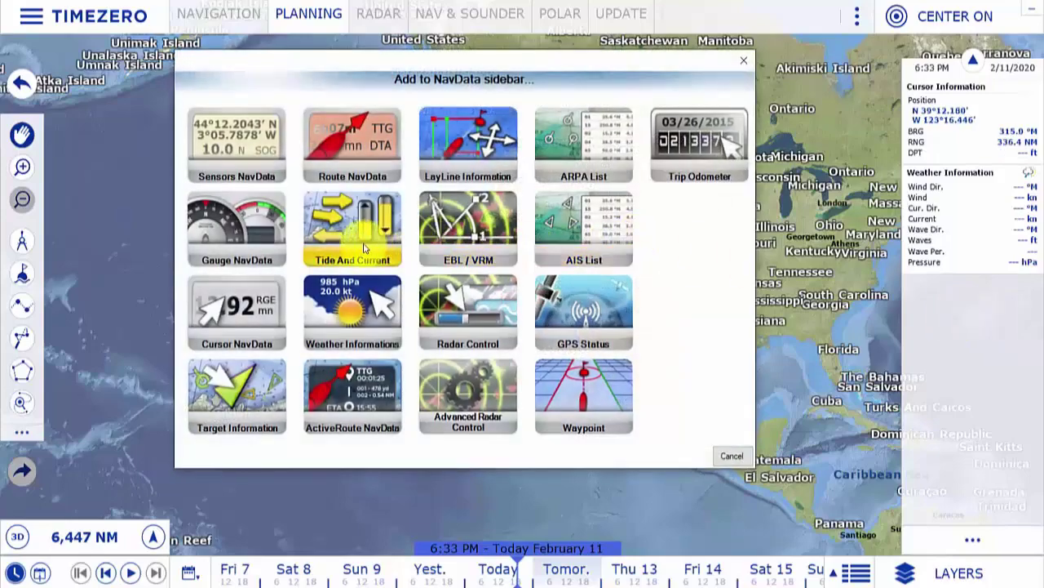